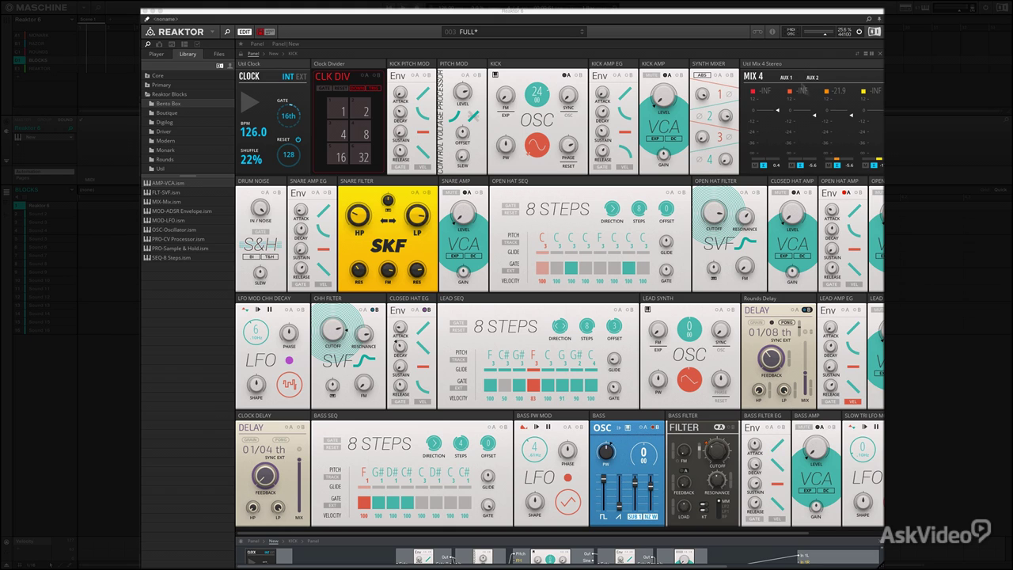
Start the FULL ensemble playing and raise the splitter to reveal its cabled blocks.
key("space")
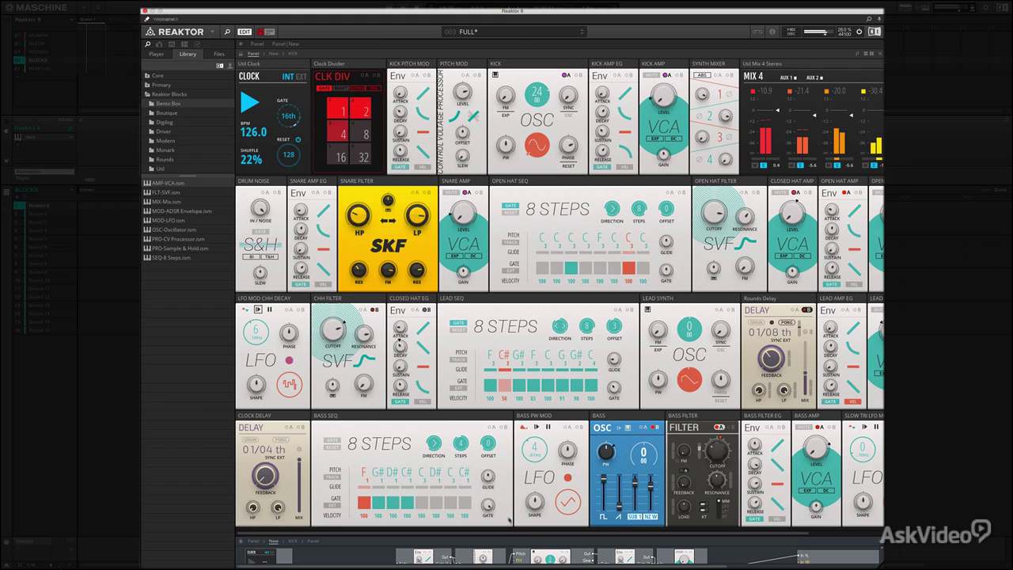
left_click_drag(530, 535, 531, 59)
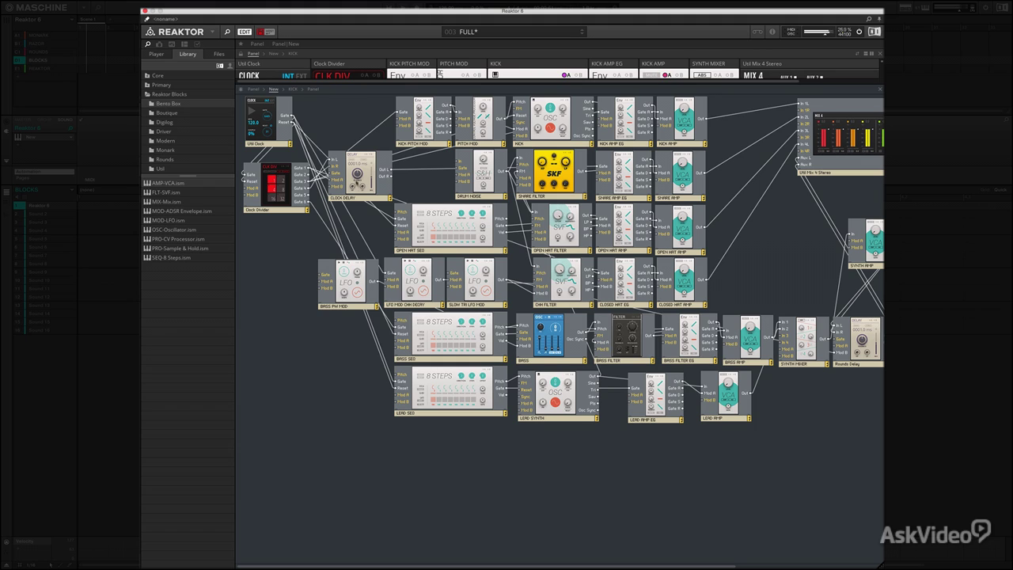
Highlight the Clock Divider, Open Hat Seq and Snare Filter wiring, then return to the panel and stop playback.
left_click(360, 188)
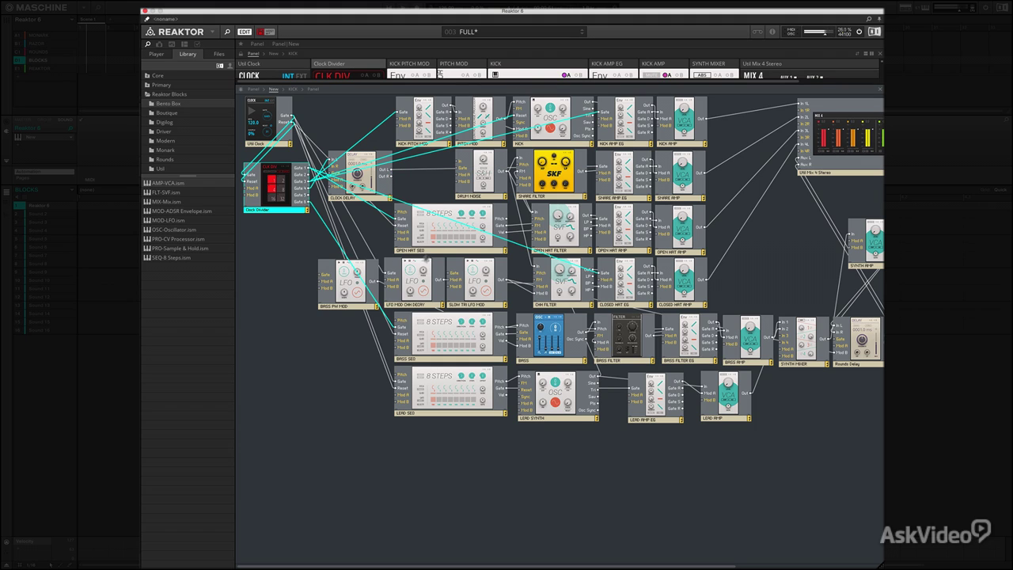
left_click(440, 238)
left_click(553, 174)
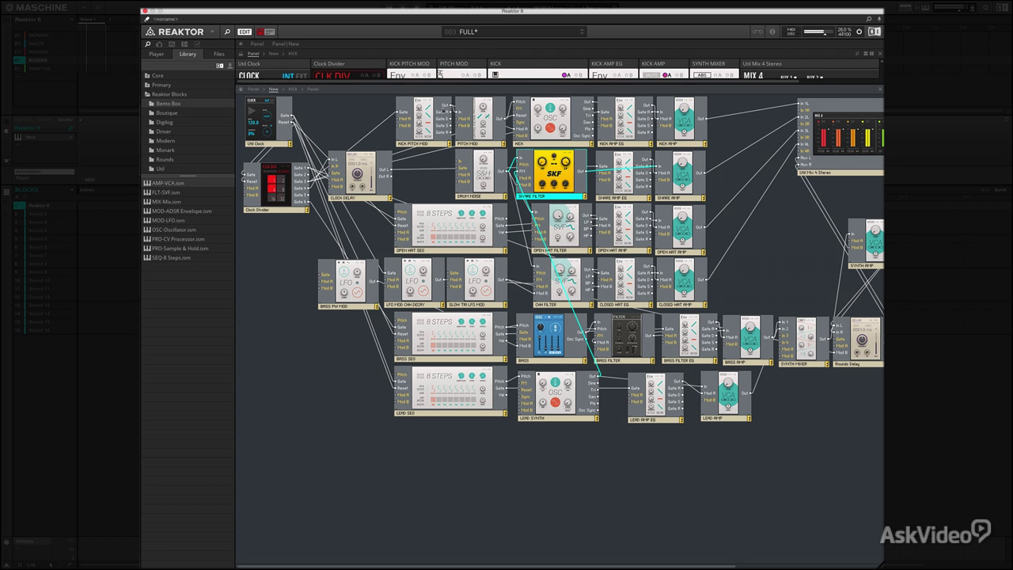
left_click_drag(460, 84, 459, 539)
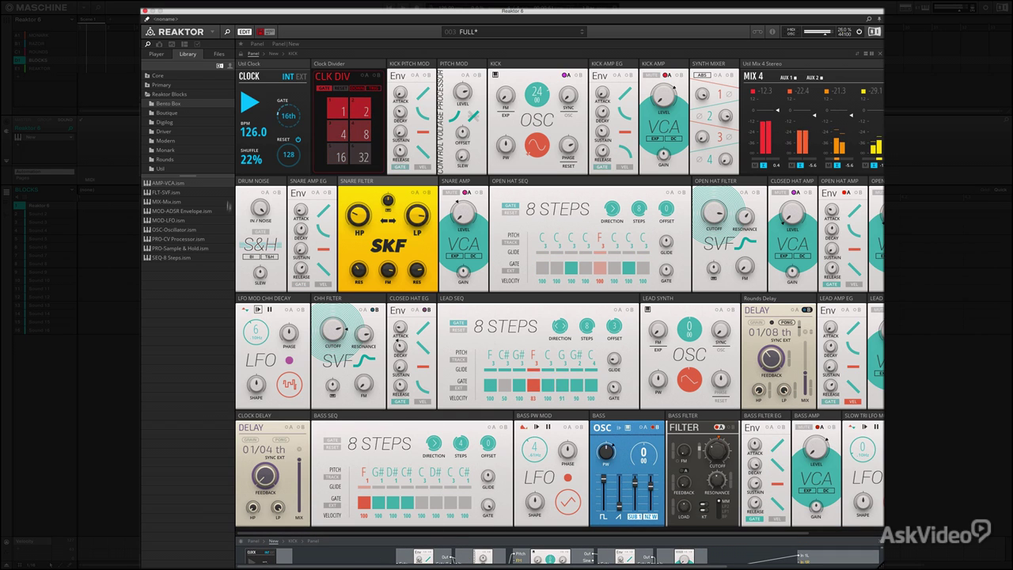
left_click(249, 102)
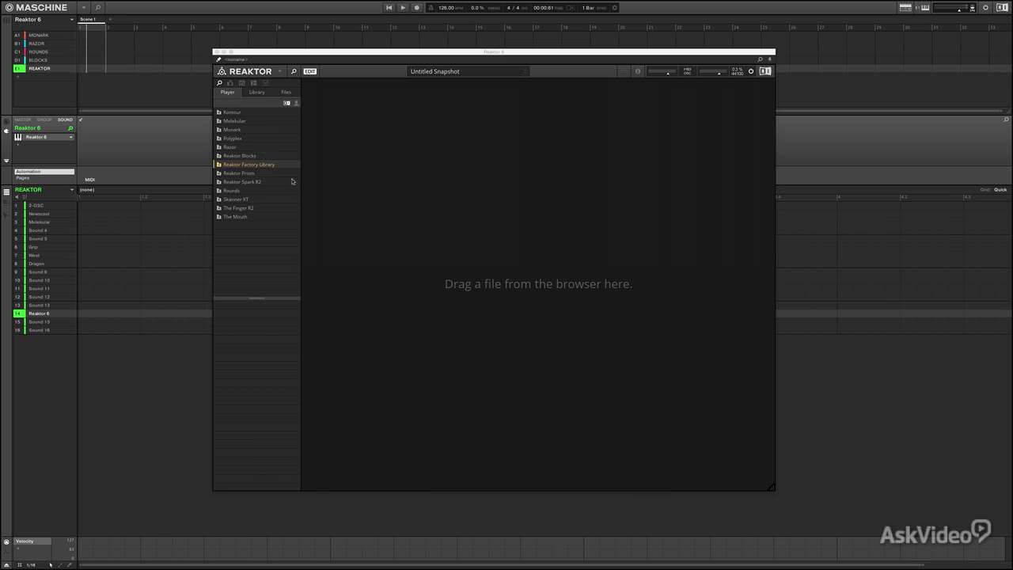
Select the Kontour folder in the Player browser and drag Kontour.ens into the rack.
left_click(229, 114)
left_click(231, 121)
left_click(229, 113)
left_click_drag(235, 305, 514, 203)
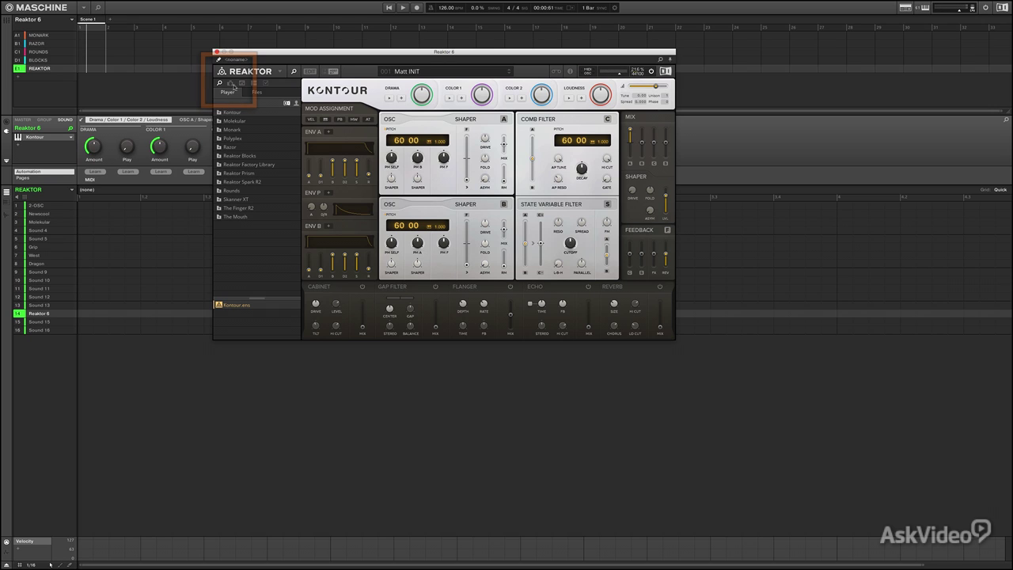
Enlarge the snapshot list, browse banks Keys through Lead to Pad, and load 005 Combinat.
left_click(230, 84)
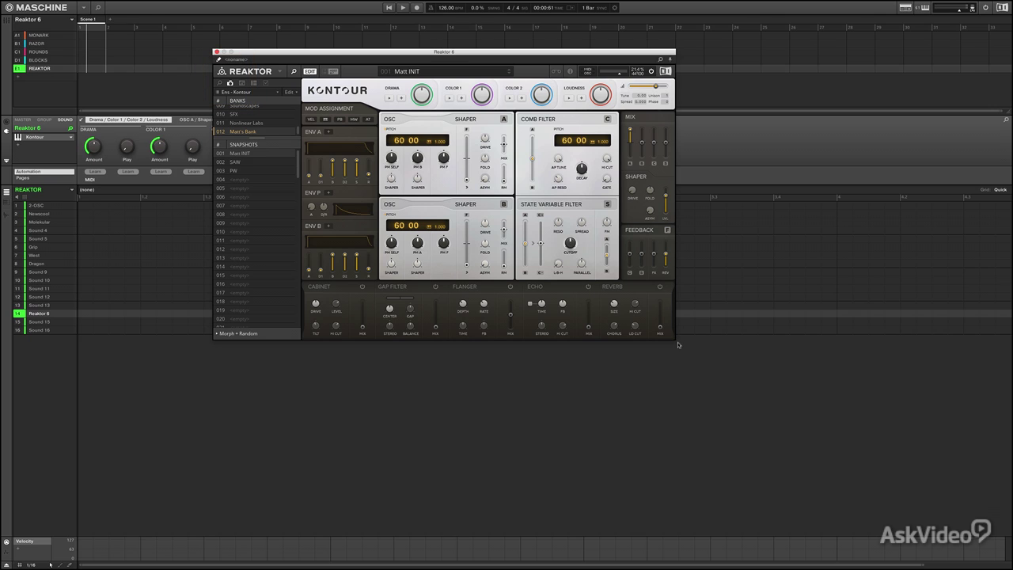
left_click_drag(677, 346, 841, 545)
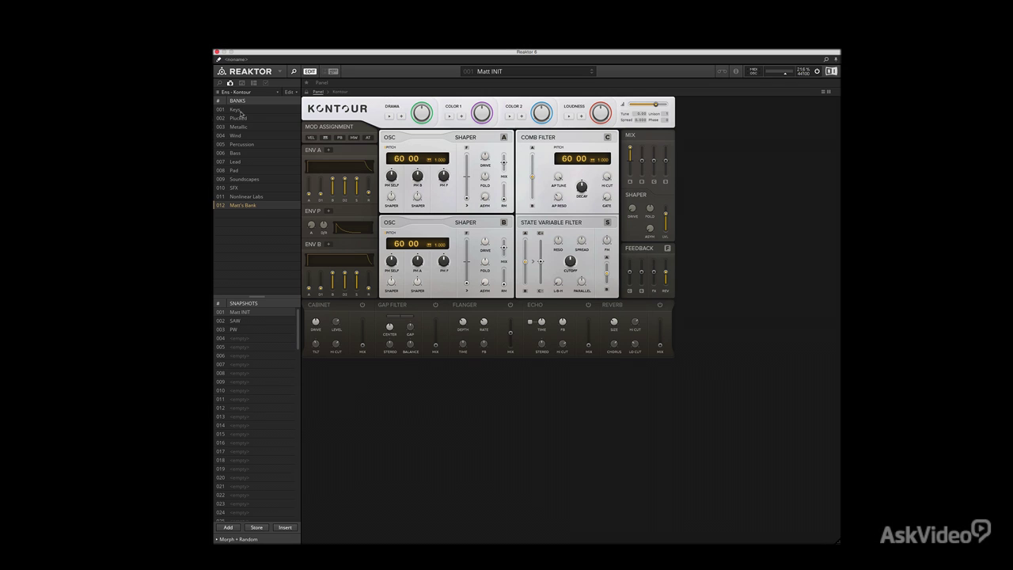
left_click(240, 111)
left_click(244, 119)
left_click(247, 128)
left_click(247, 152)
left_click(246, 161)
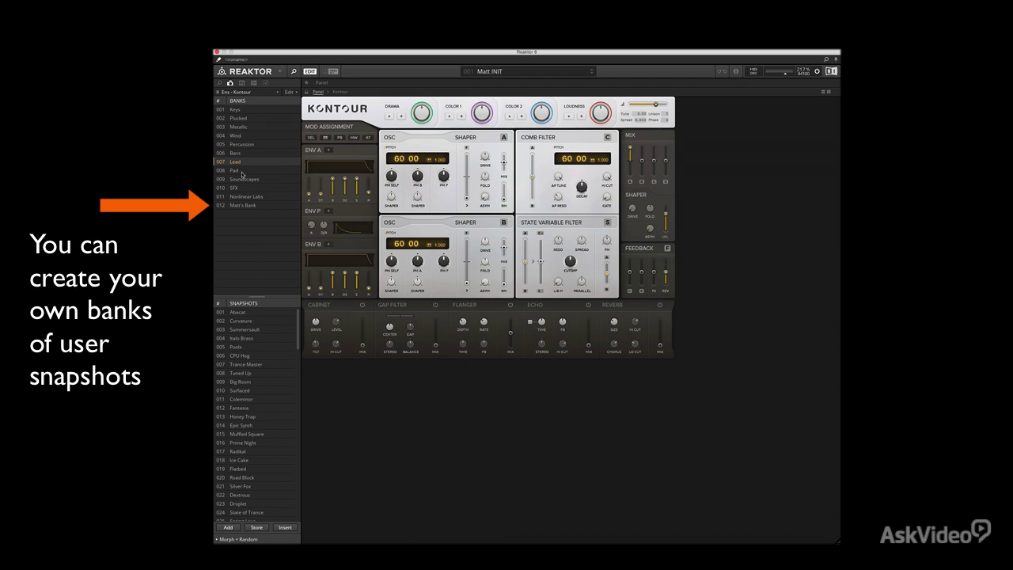
left_click(242, 171)
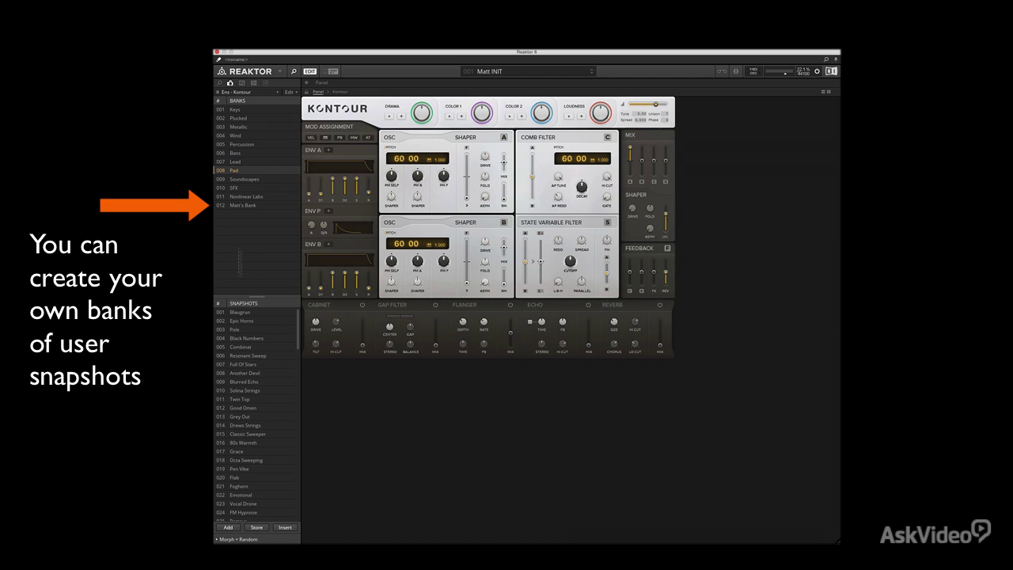
left_click(248, 348)
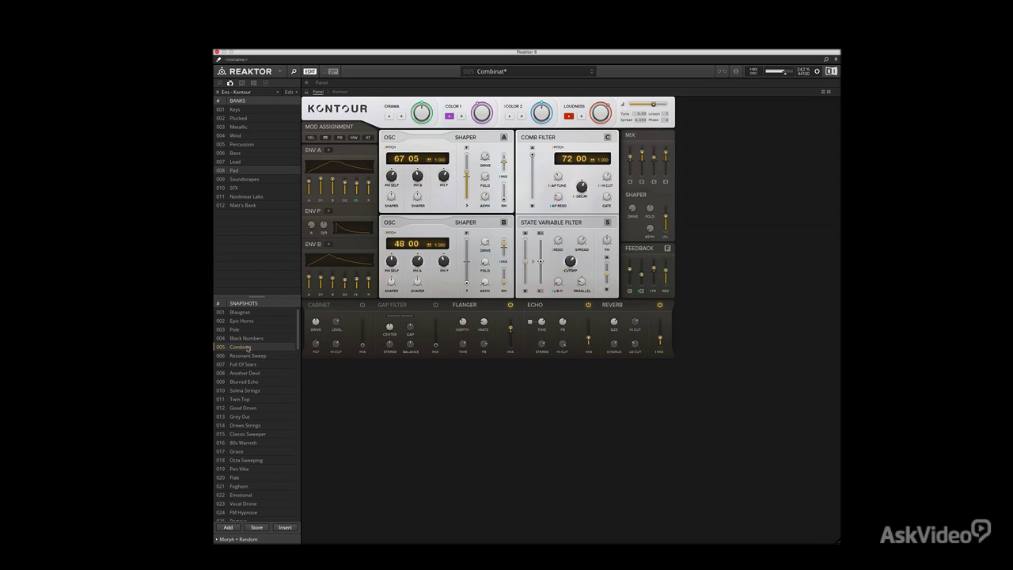
Try the Good Omen and Octa Sweeping snapshots, then load 022 Emotional.
left_click(246, 408)
left_click(245, 460)
left_click(247, 495)
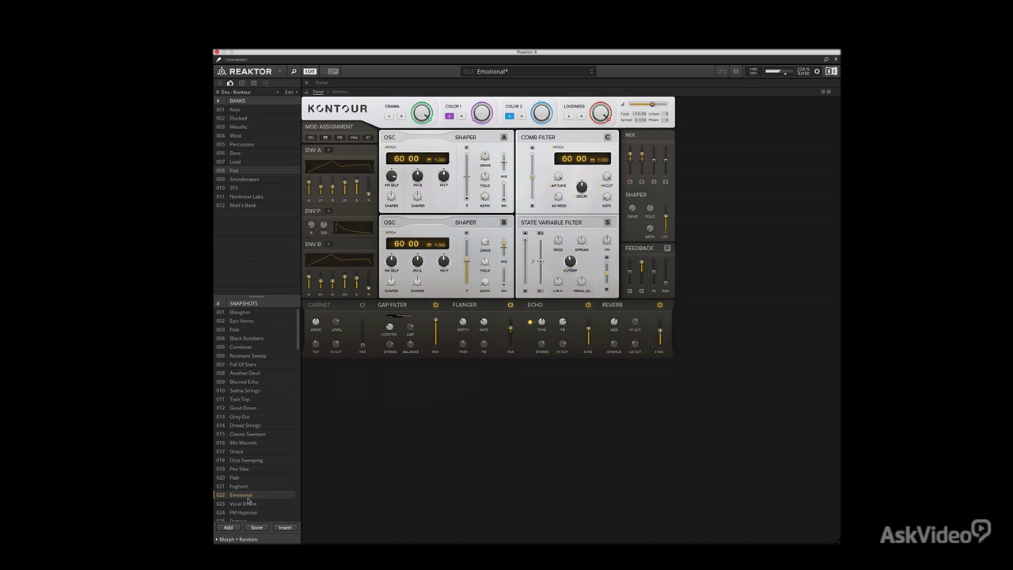
Expand the Morph + Random section, scroll through it, and collapse it again.
left_click(218, 541)
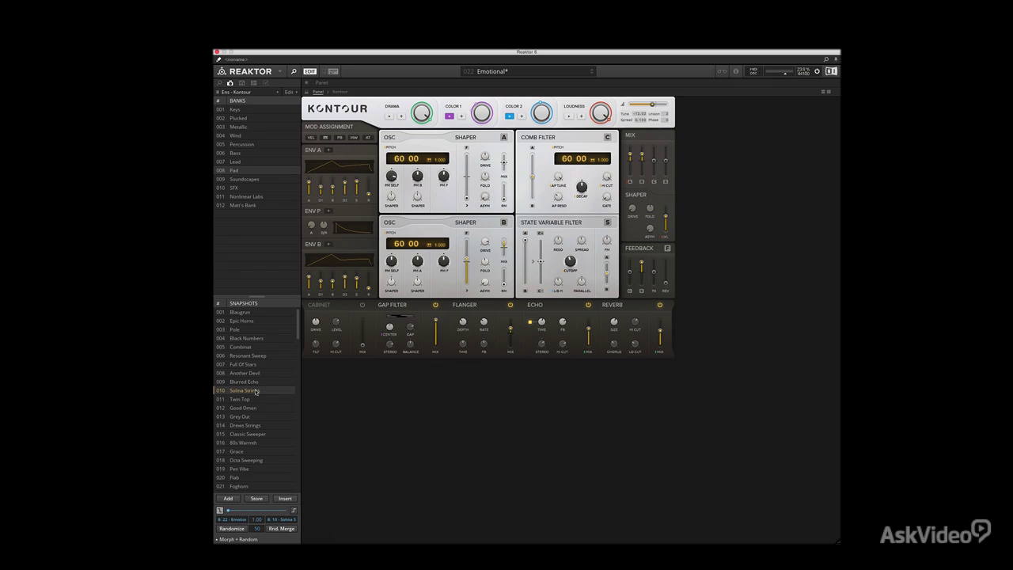
scroll(255, 391, "down", 1)
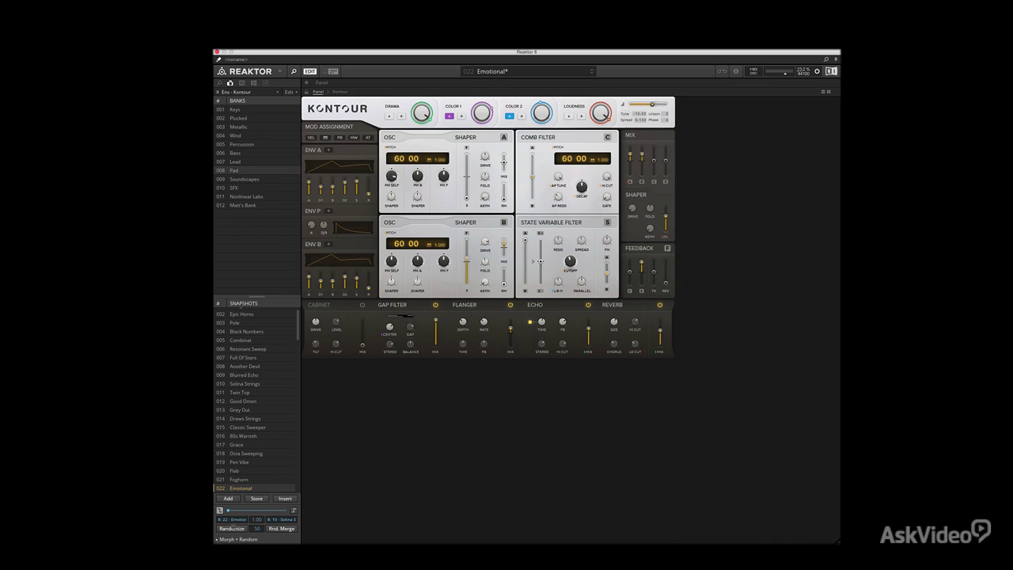
left_click(220, 539)
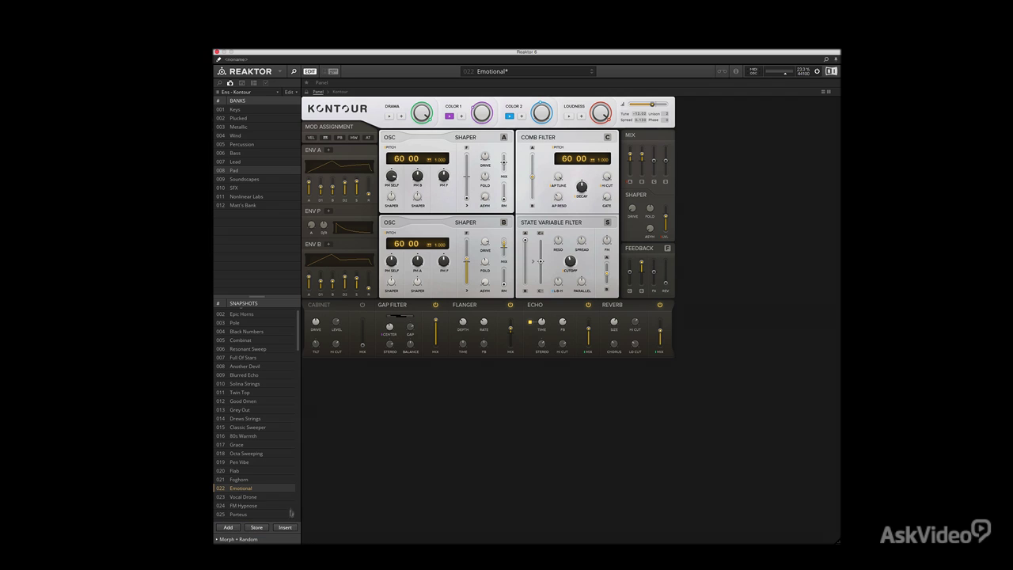
Open Junatik.ens from Reaktor Factory Library > Synthesizers, declining to save Kontour's changes.
left_click(220, 83)
left_click(221, 165)
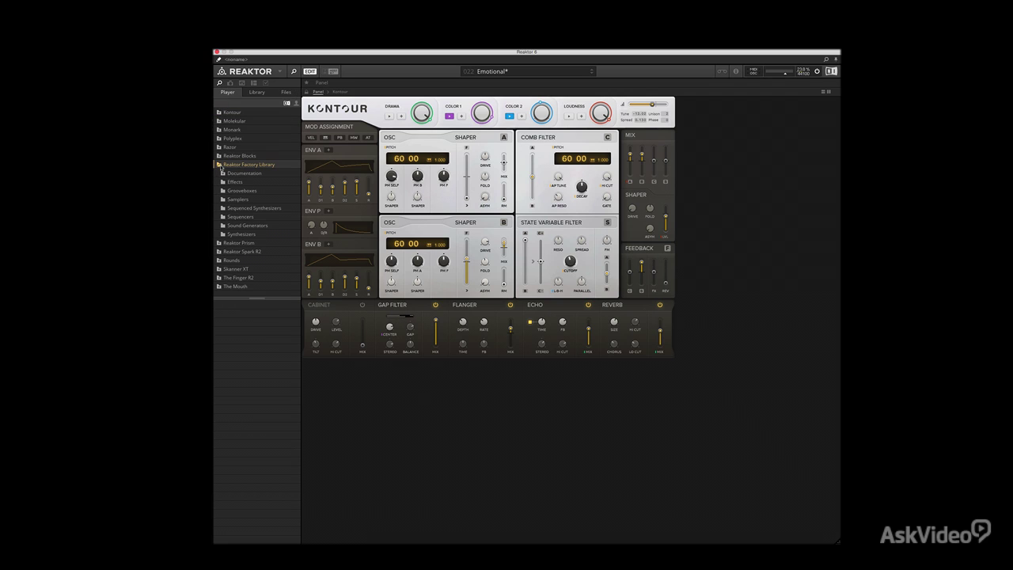
left_click(241, 235)
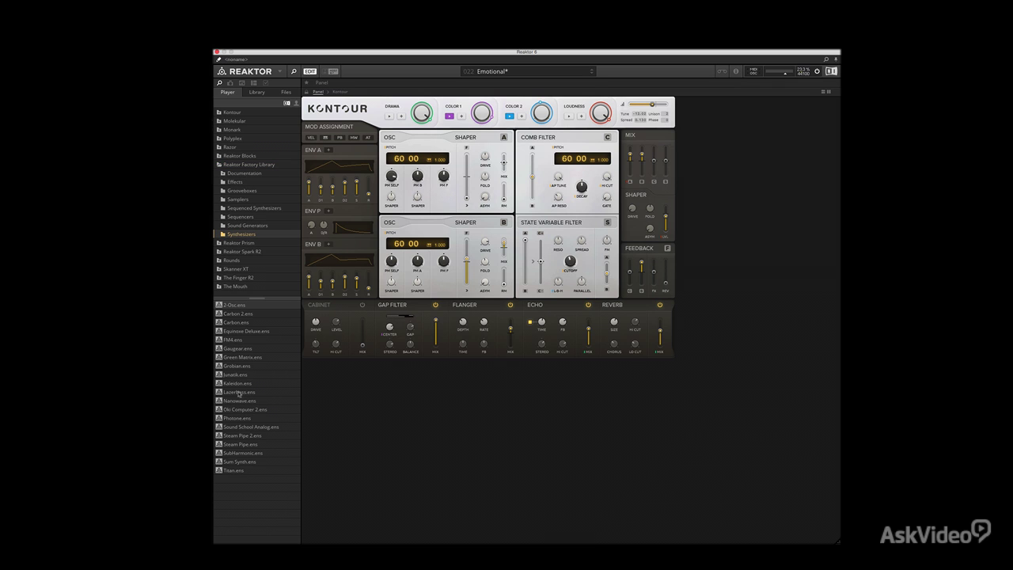
double_click(234, 376)
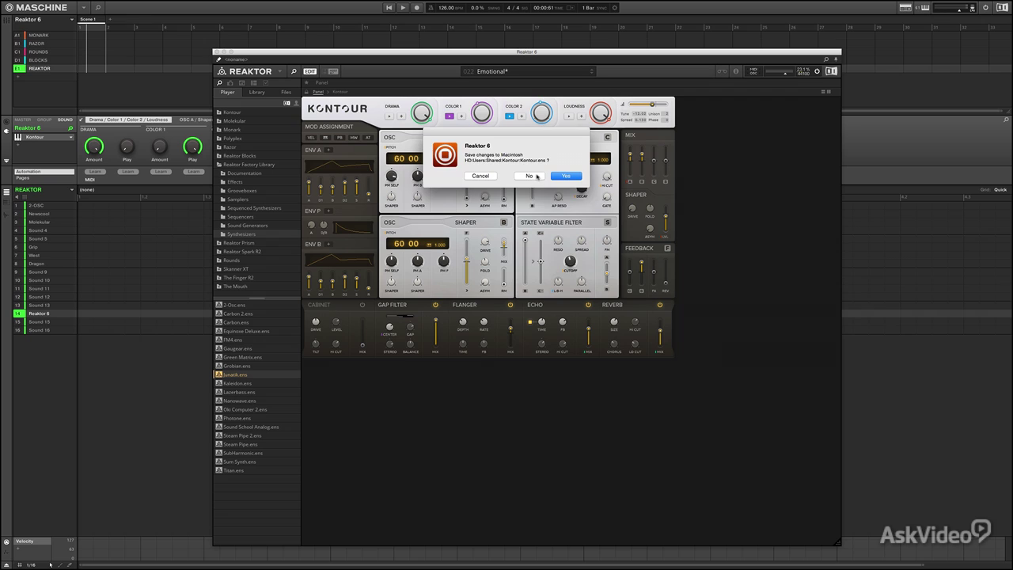
left_click(530, 176)
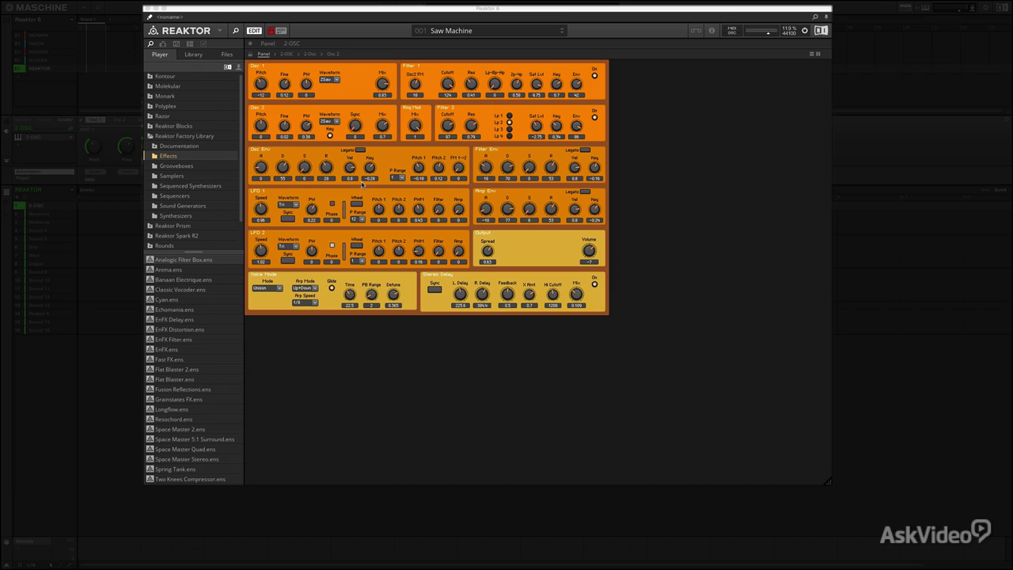
Toggle between the 2-OSC structure and panel, then enter the 2-Osc instrument block.
left_click(290, 54)
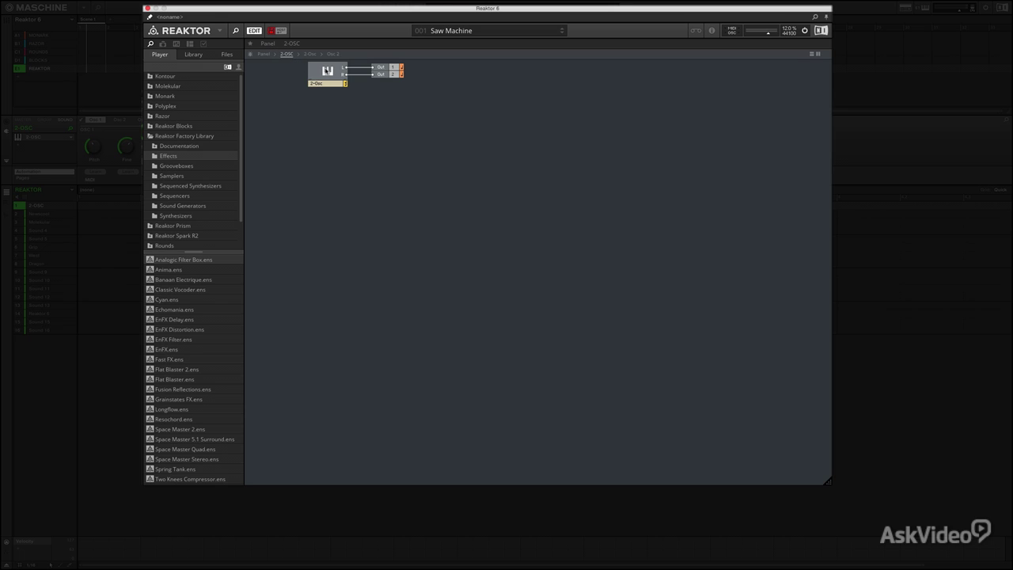
left_click(263, 53)
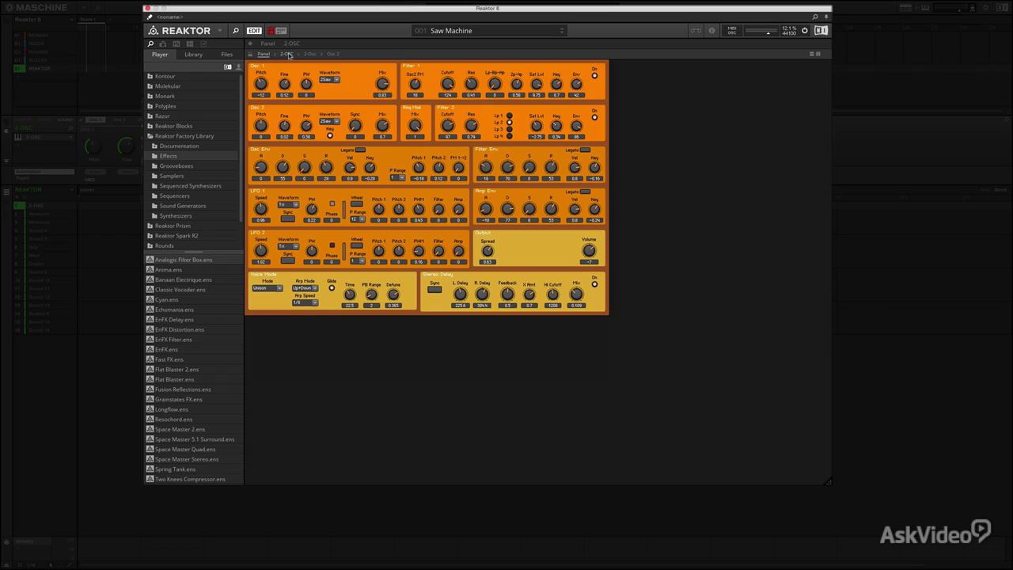
left_click(287, 53)
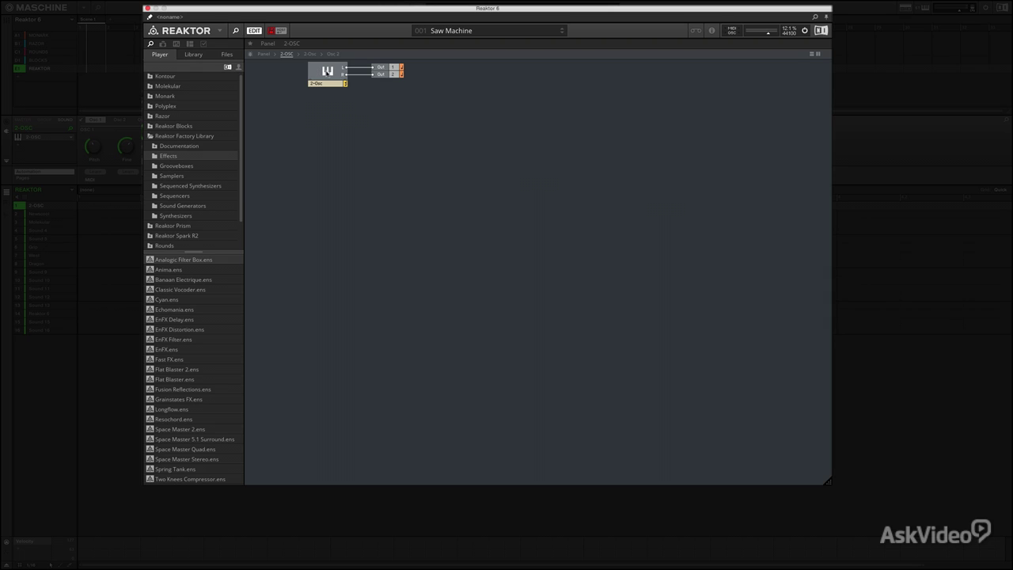
double_click(327, 73)
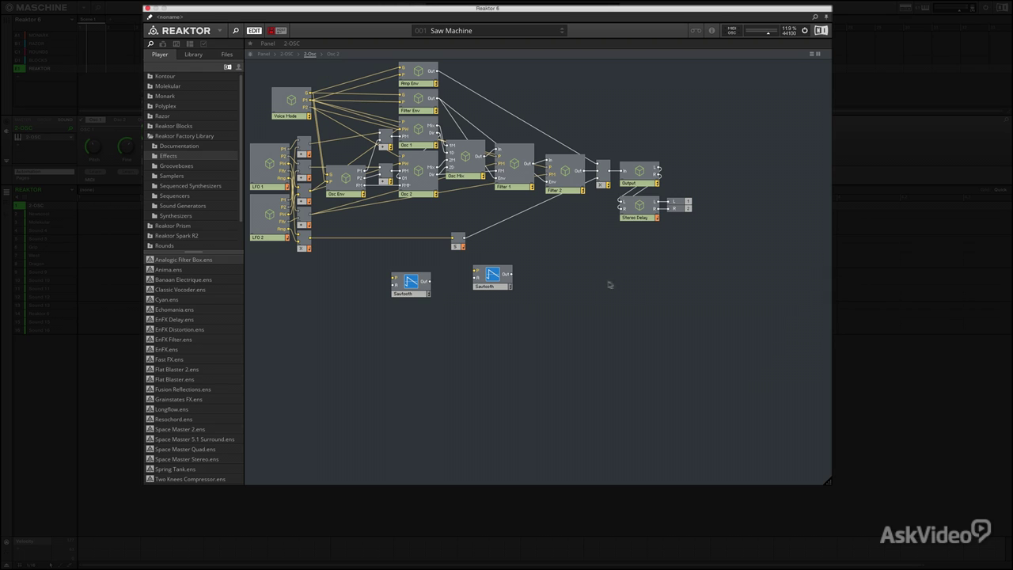
Add a Built-In Module > Panel > Fader to the 2-Osc structure.
right_click(540, 230)
mouse_move(576, 233)
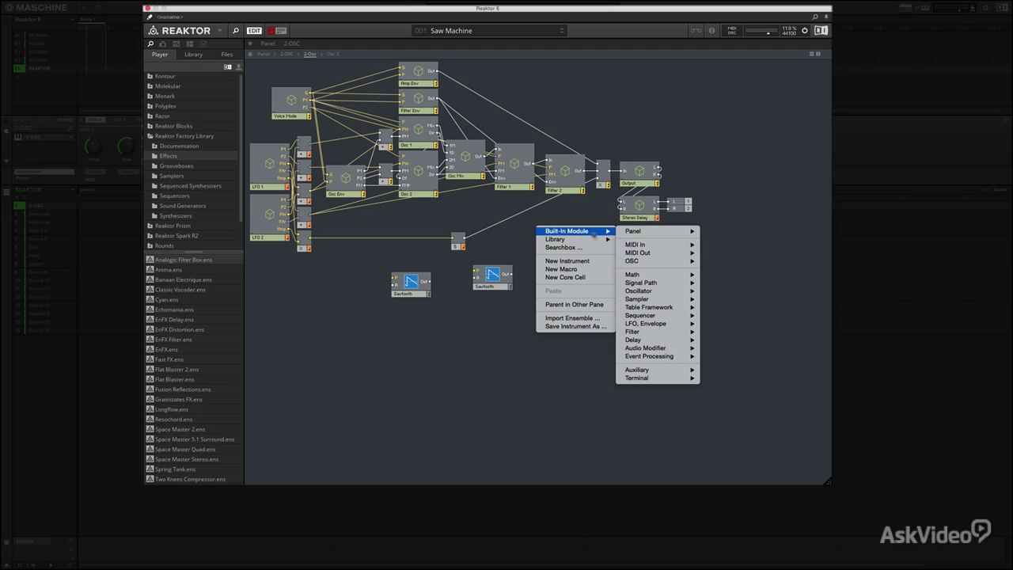
mouse_move(652, 234)
left_click(713, 231)
Add a Built-In Module > Oscillator > Sawtooth, then look inside the Osc 1 macro.
right_click(550, 262)
mouse_move(562, 262)
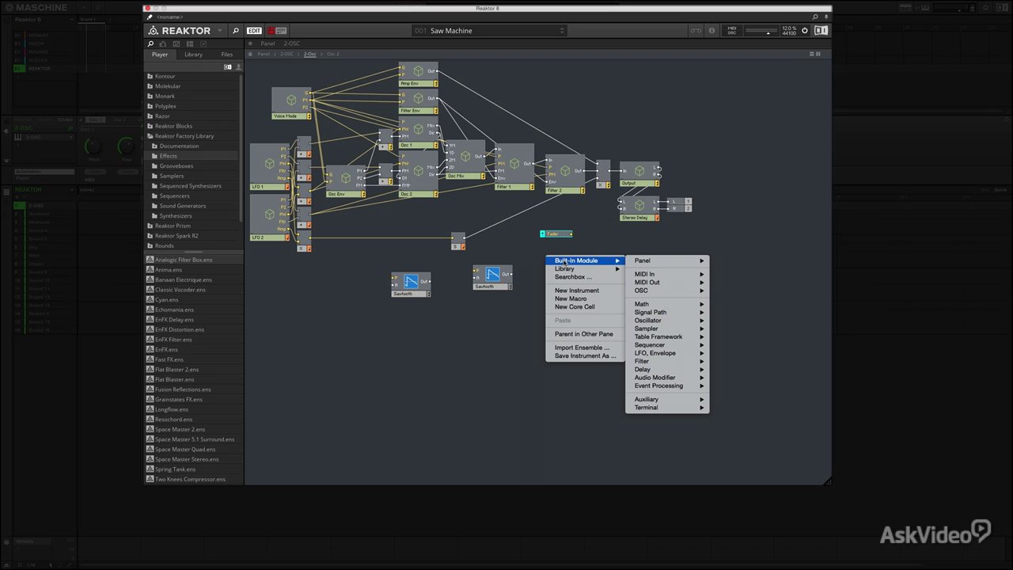
mouse_move(668, 321)
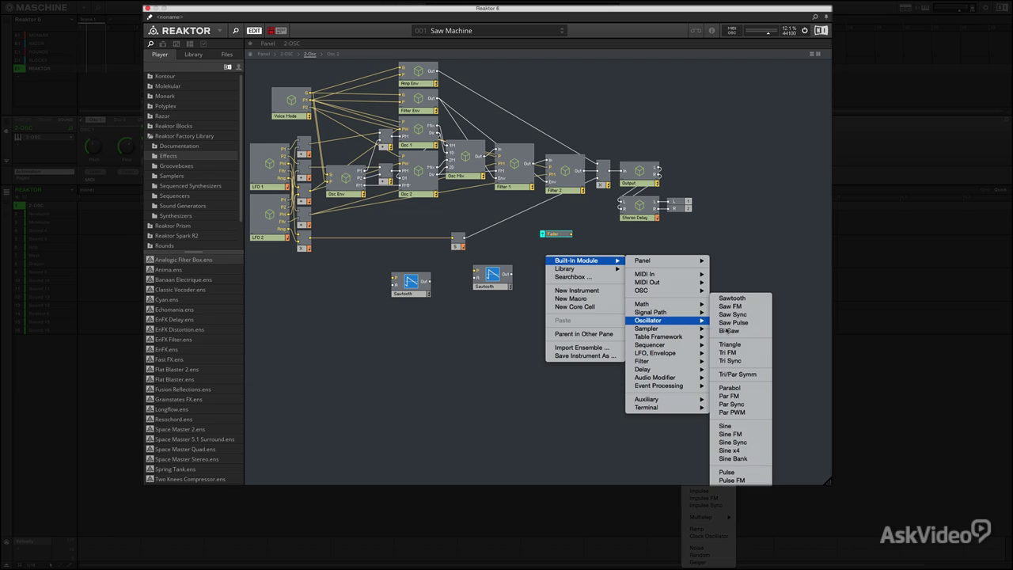
left_click(733, 297)
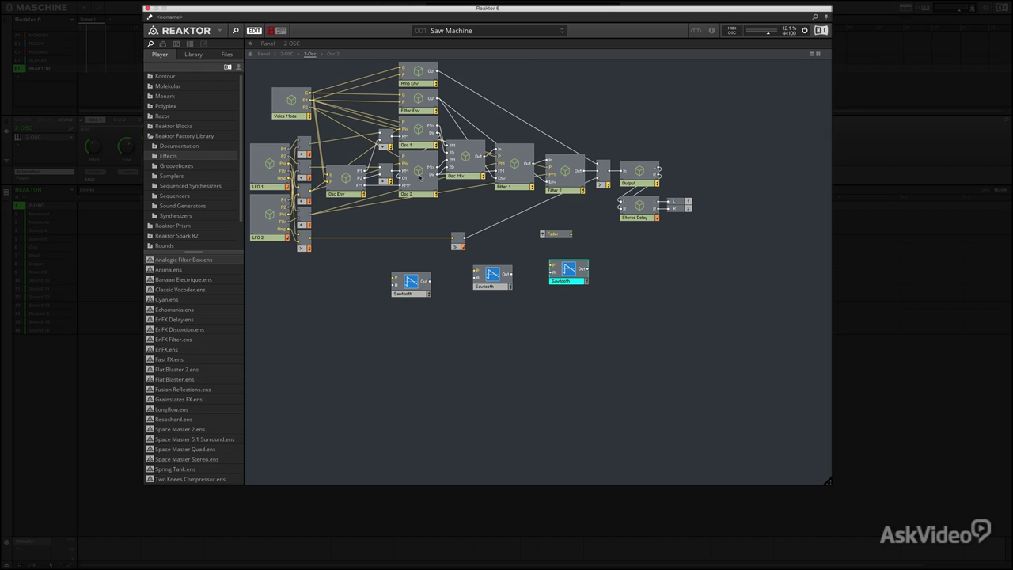
double_click(418, 135)
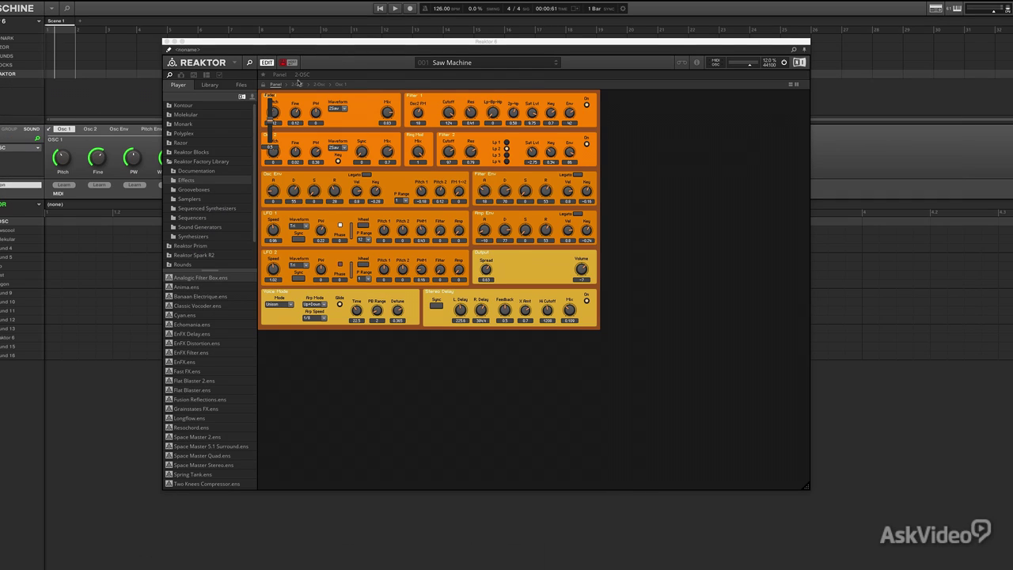
Step through the 2-Osc structure levels using the breadcrumbs.
left_click(299, 84)
left_click(320, 84)
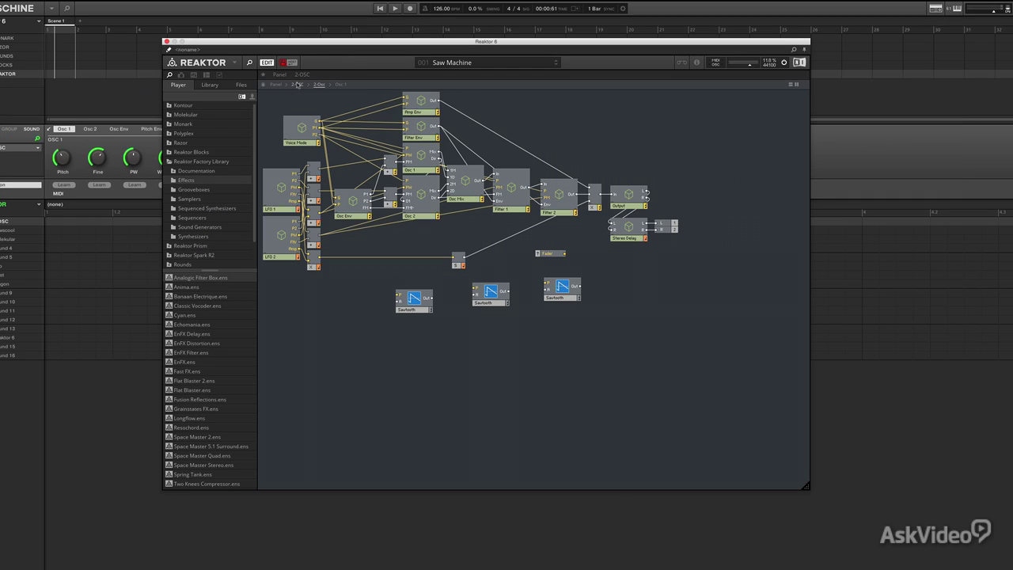
left_click(297, 84)
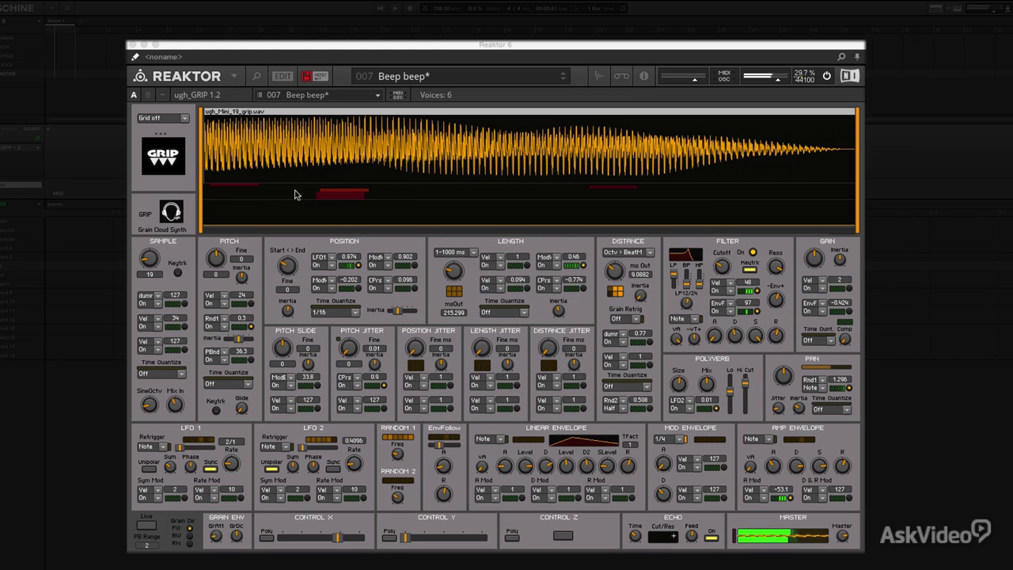
Load the Grip, West and Dragon sounds' Reaktor instruments in turn.
left_click(346, 198)
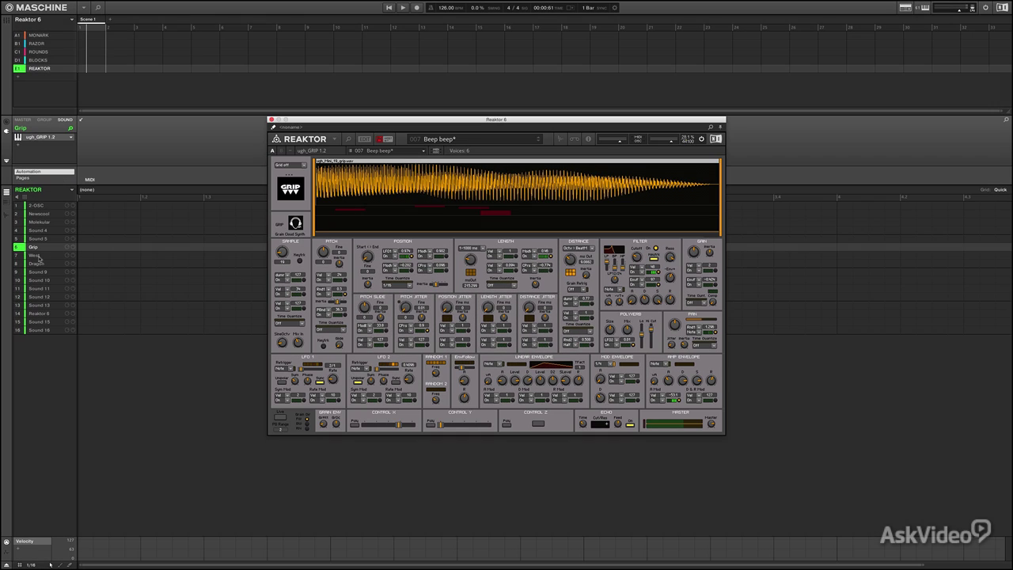
left_click(37, 255)
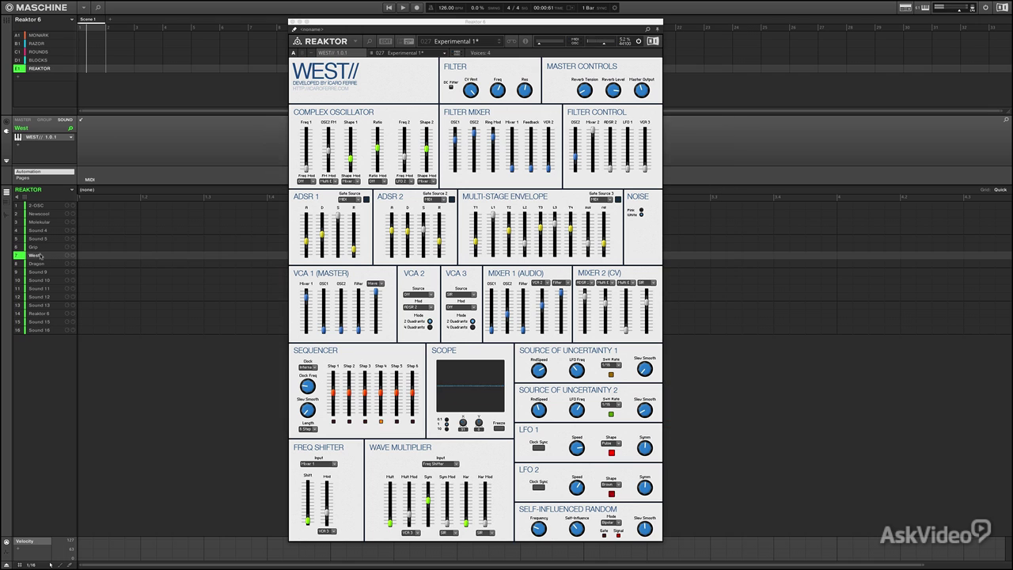
left_click(36, 263)
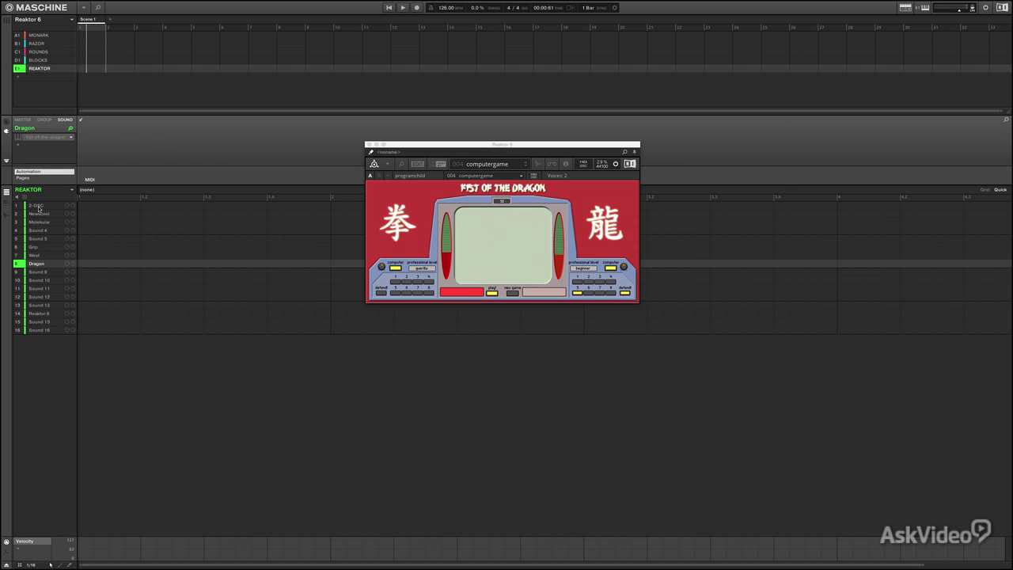
Select the Junatik sound, expand the StereoTDelay controls, and check Junatik's structure before returning to its panel.
left_click(38, 208)
left_click(44, 313)
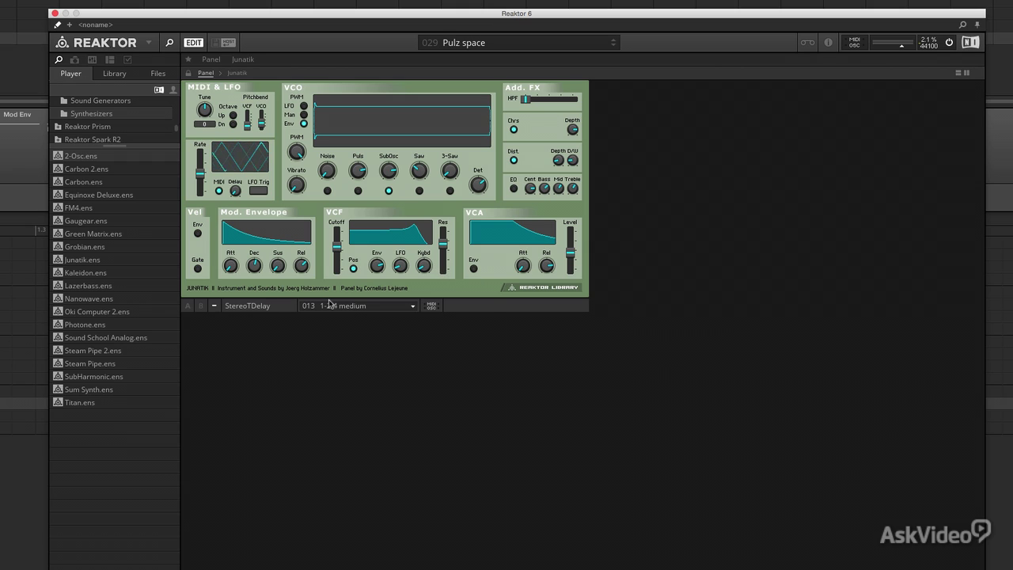
left_click(213, 307)
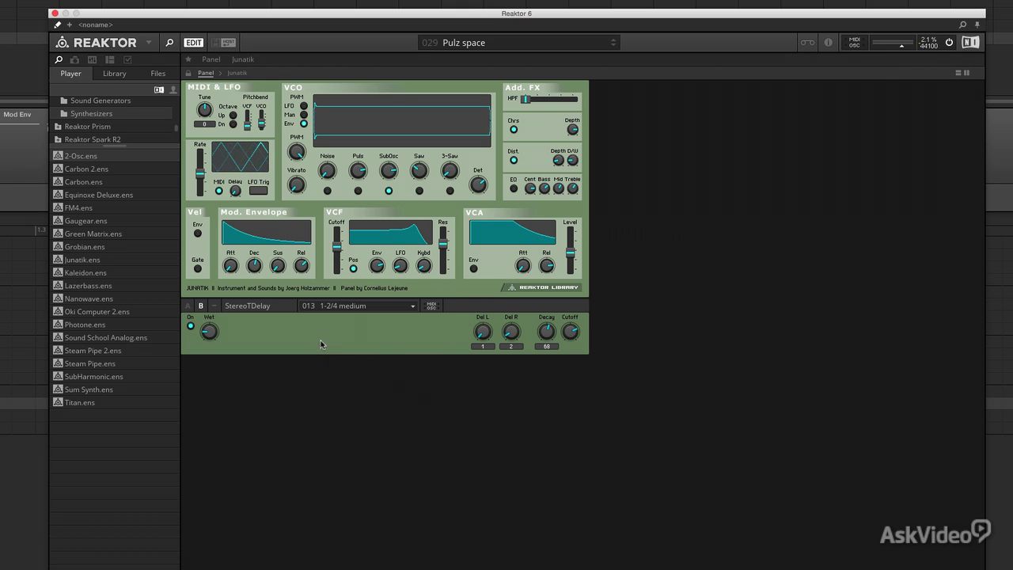
left_click(236, 61)
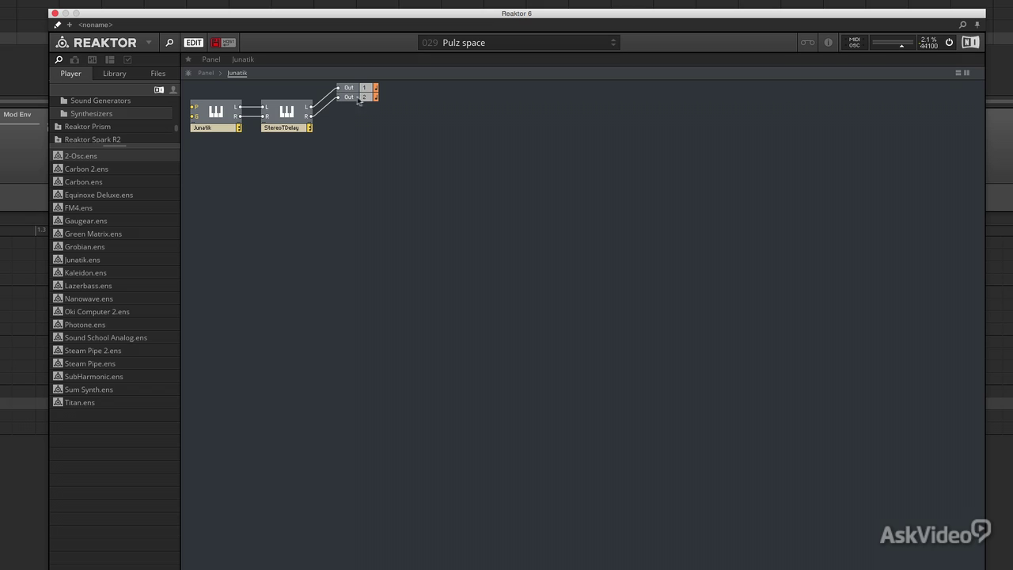
left_click(212, 61)
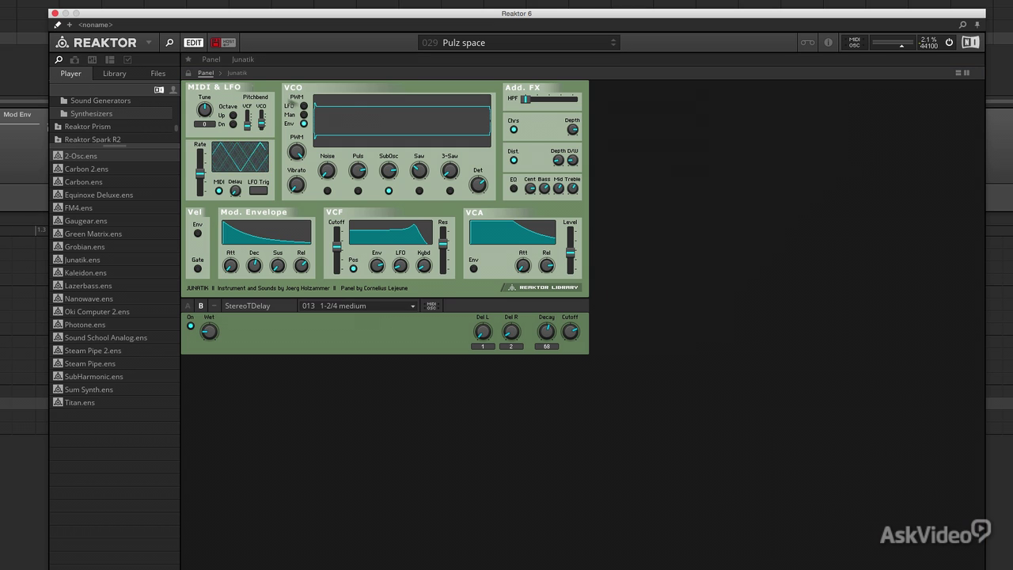
Turn on info hints and show the ensemble's properties, checking its Info and View tabs.
left_click(829, 44)
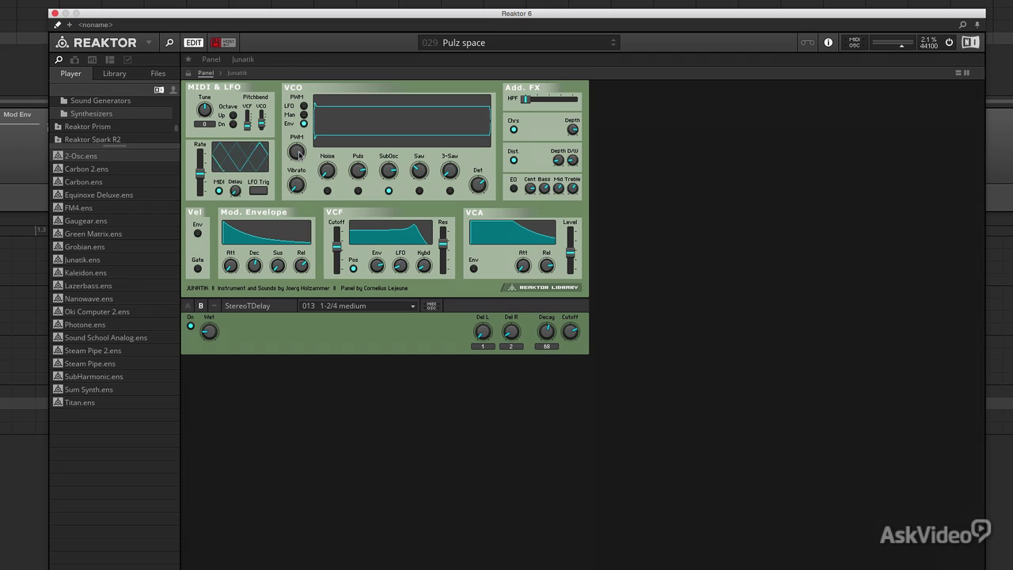
mouse_move(297, 154)
mouse_move(573, 256)
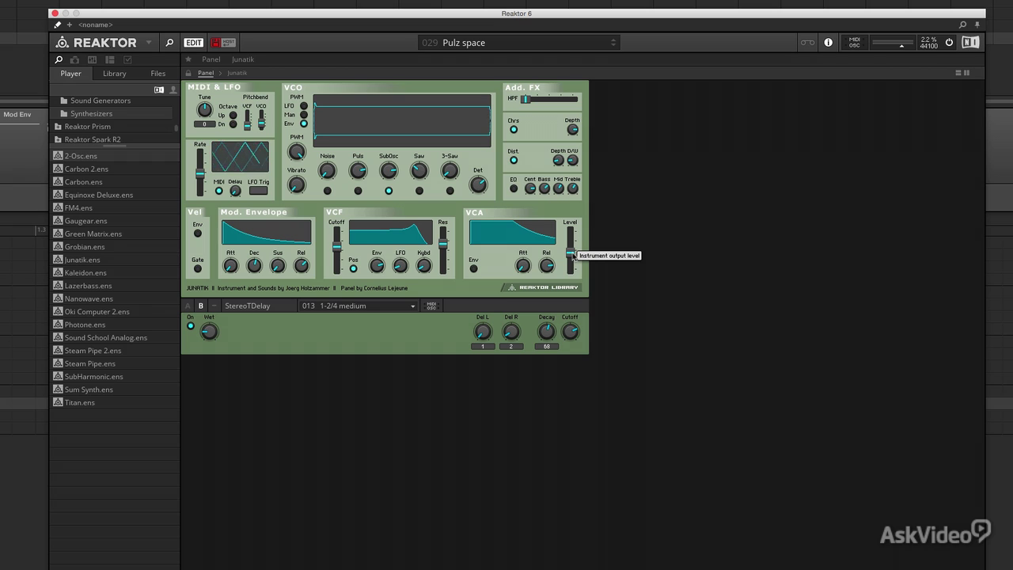
left_click(128, 60)
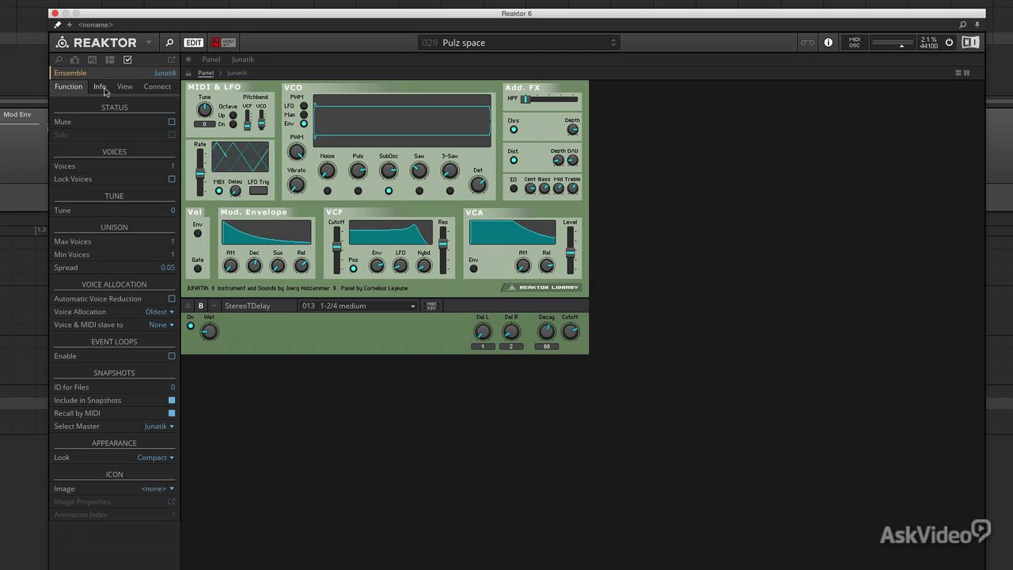
left_click(101, 87)
left_click(125, 87)
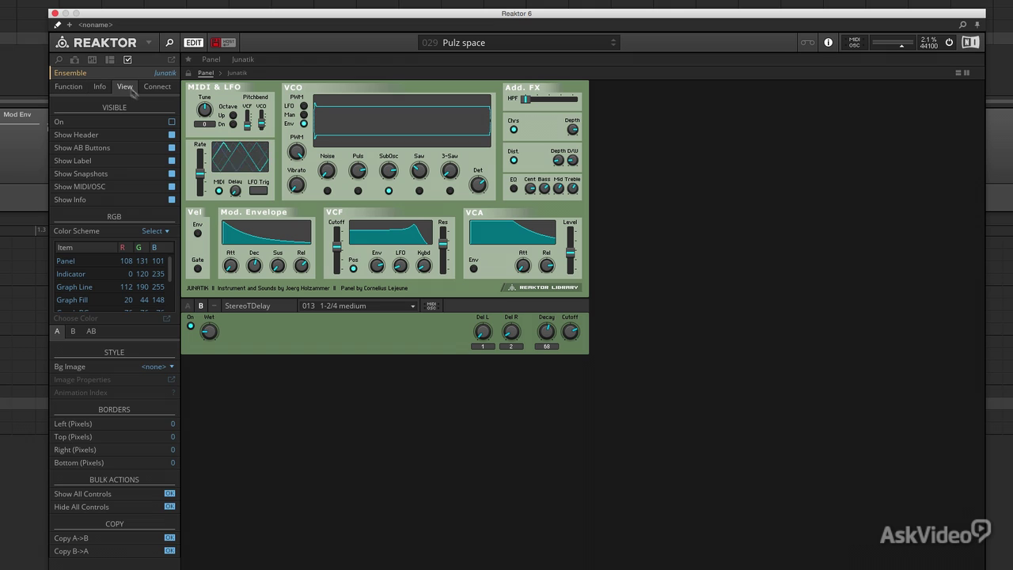
Select the Tune, XY and Noise controls to read their Info descriptions.
left_click(203, 111)
left_click(101, 87)
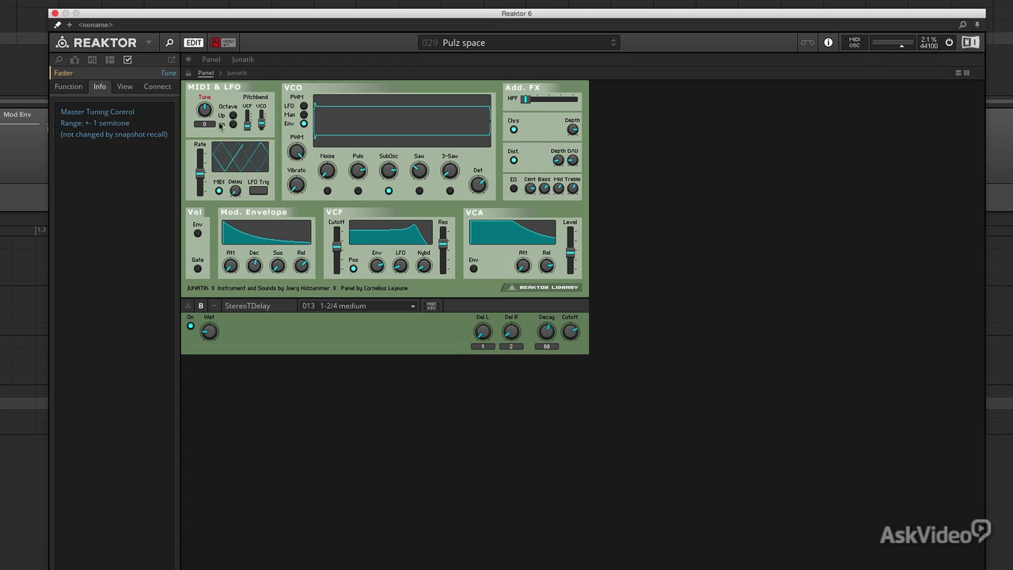
left_click(227, 156)
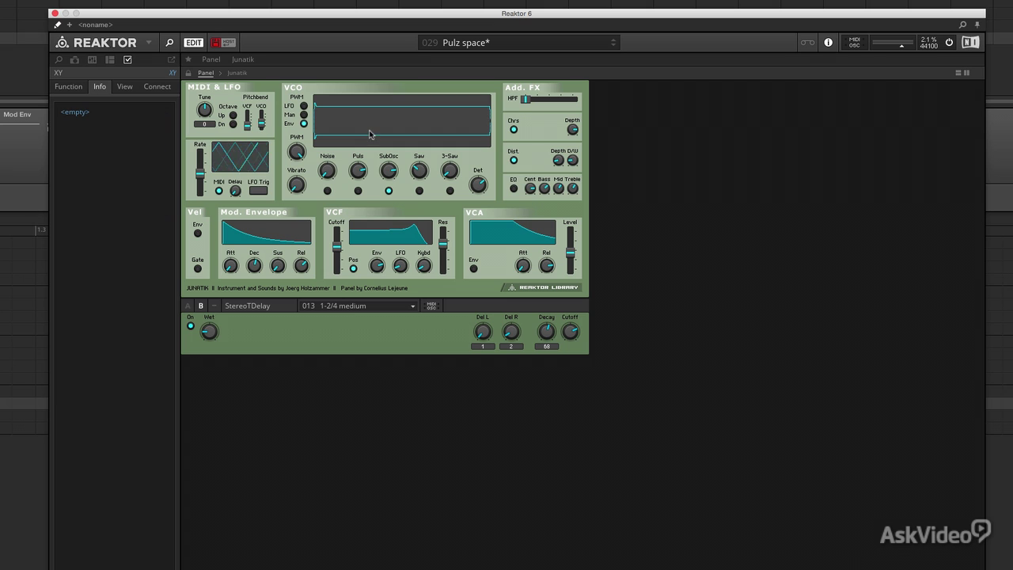
left_click(330, 177)
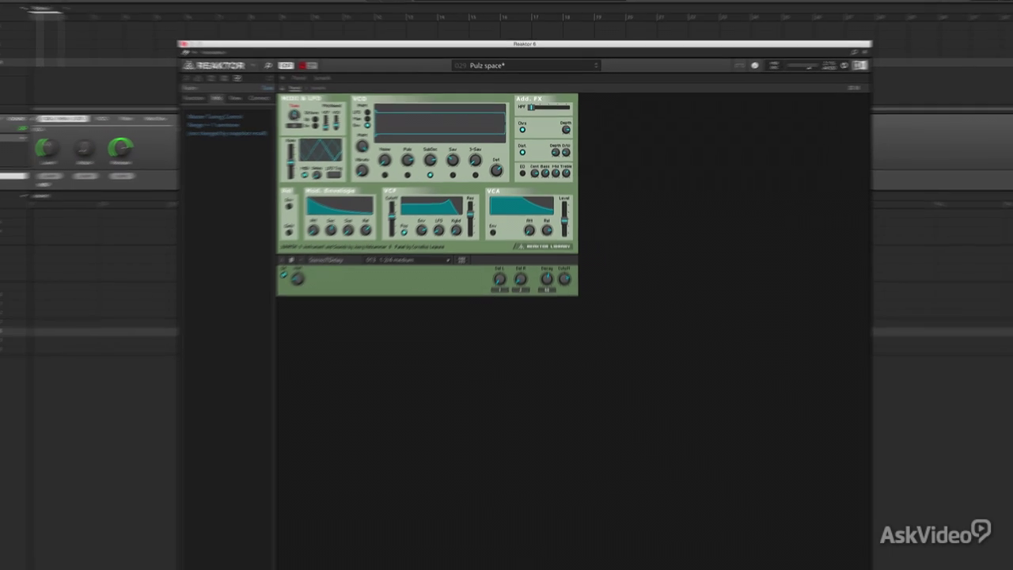
Reselect Tune, then switch the sidebar back to the Player browser and enlarge its folder list.
left_click(204, 110)
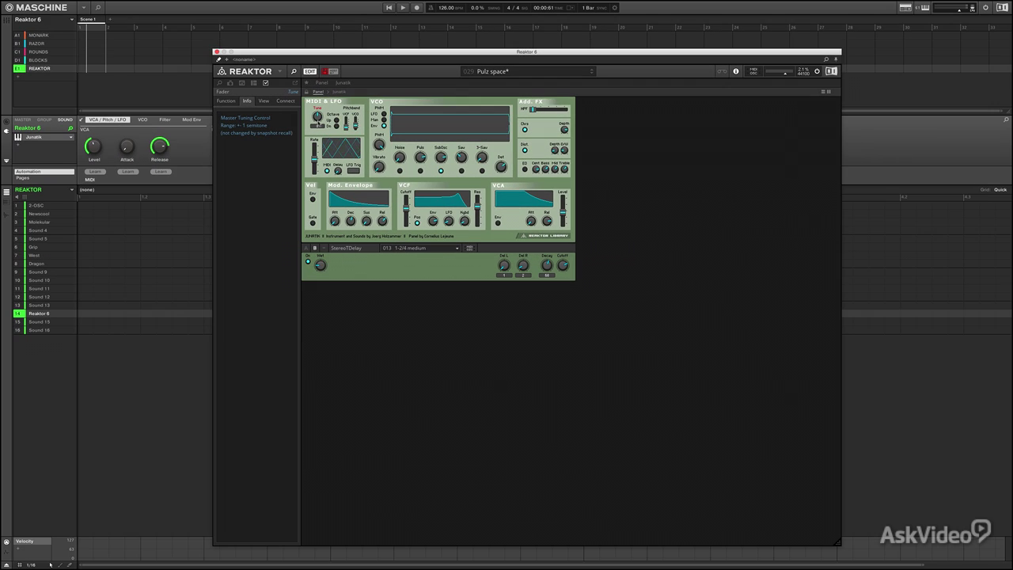
left_click(219, 82)
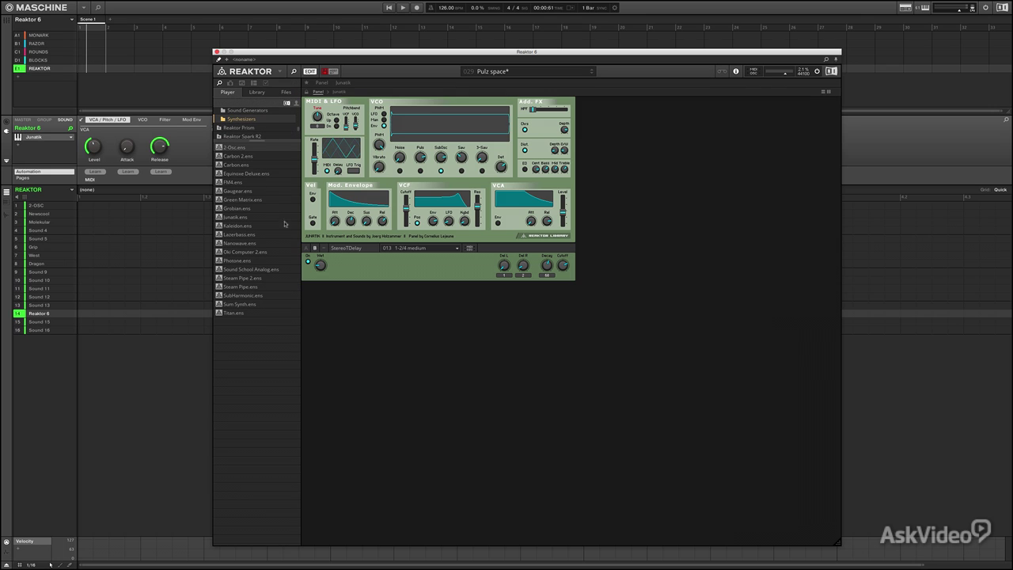
left_click_drag(258, 139, 258, 310)
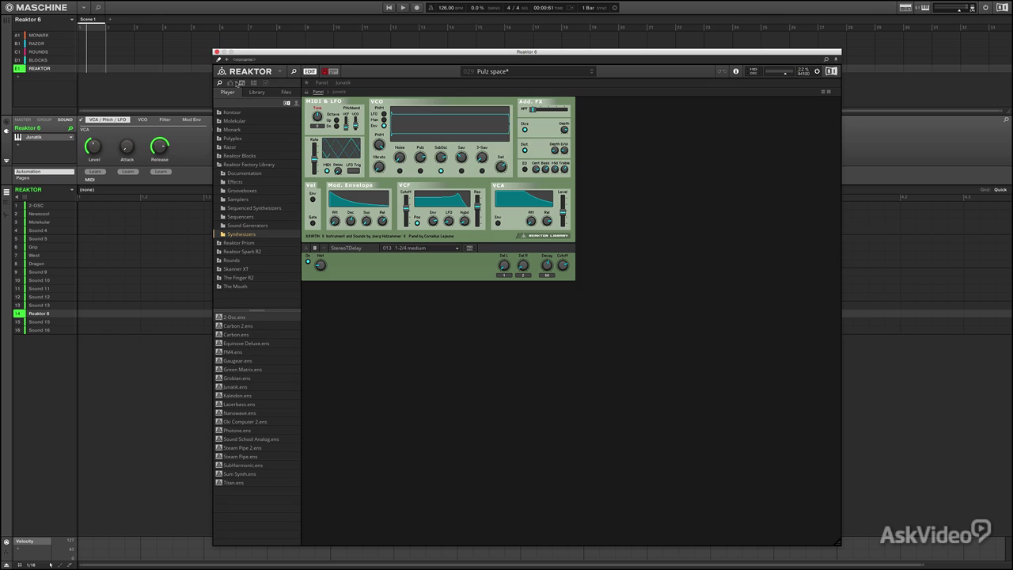